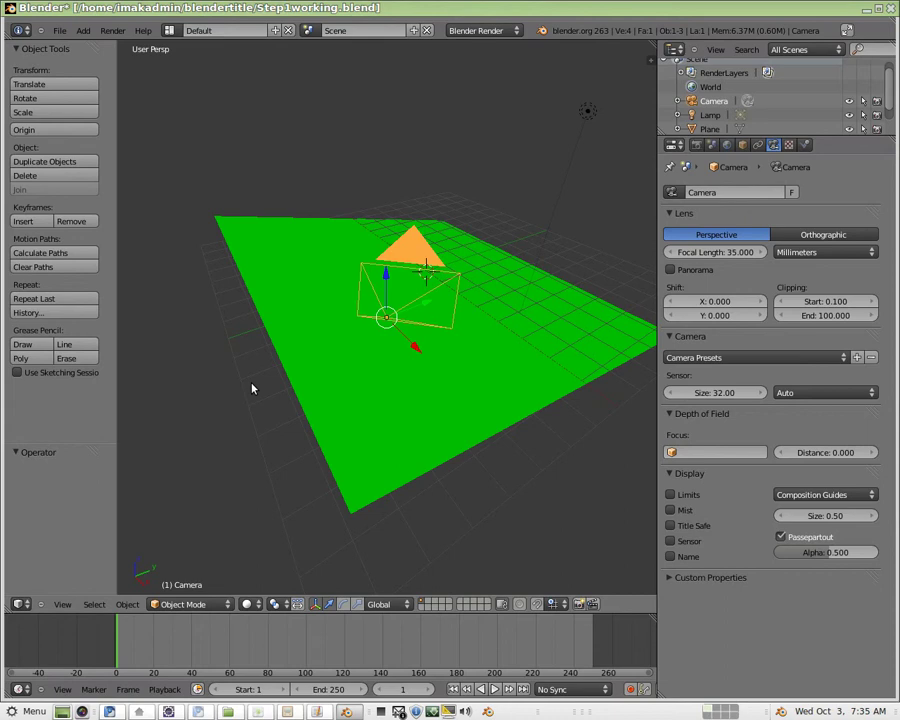
# Step: Compare the scene through the camera with the free perspective view, selecting the green plane and then the camera
pyautogui.press('KP_0')
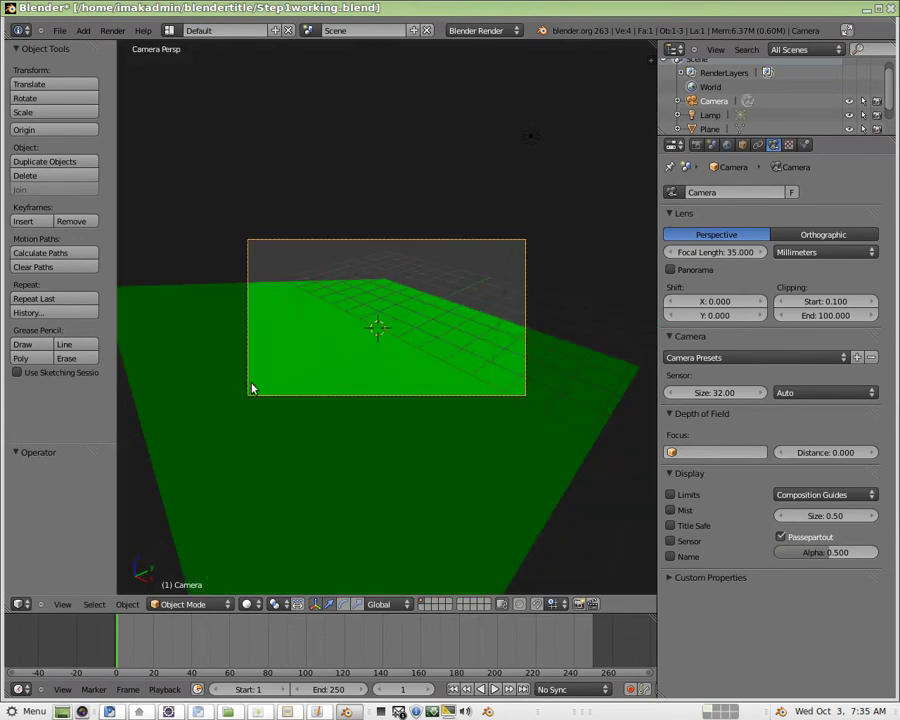
pyautogui.rightClick(325, 366)
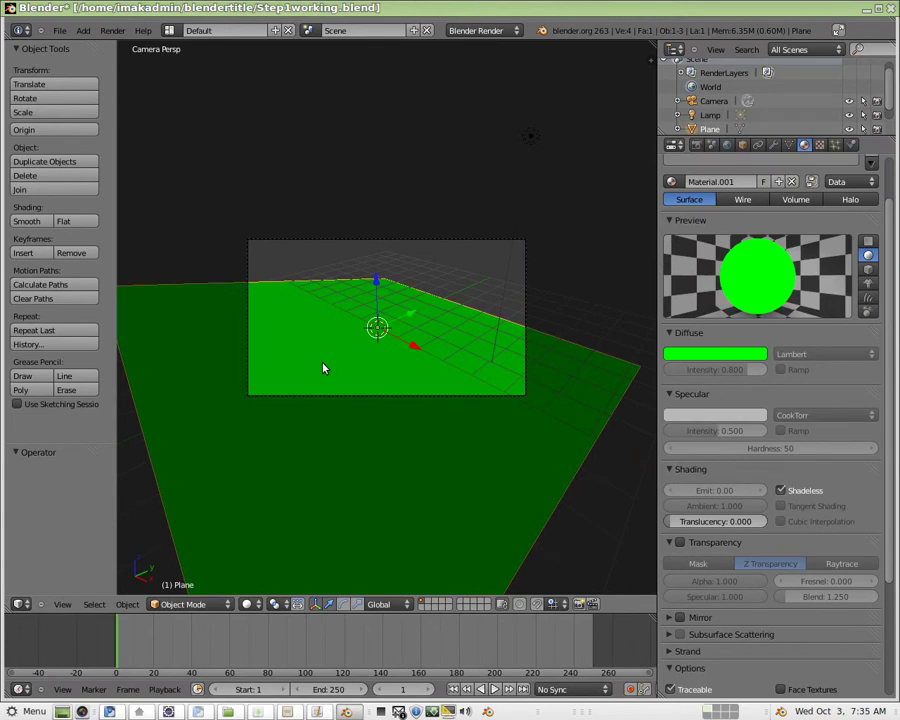
pyautogui.press('KP_0')
pyautogui.press('KP_0')
pyautogui.rightClick(525, 286)
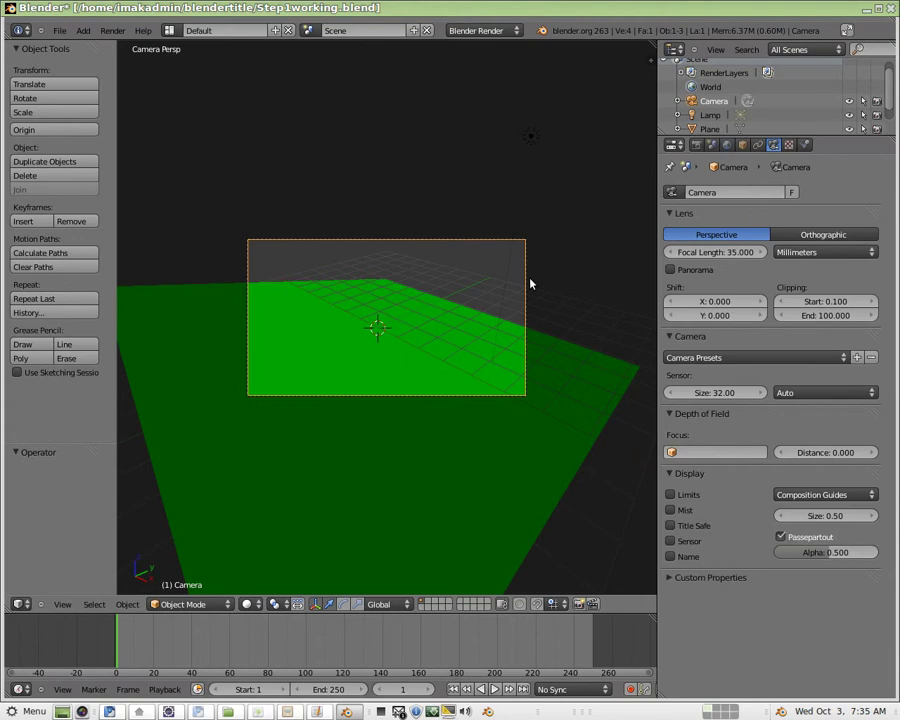
pyautogui.press('KP_0')
pyautogui.moveTo(558, 313); pyautogui.dragTo(416, 344, button='middle')
pyautogui.press('KP_0')
pyautogui.press('KP_0')
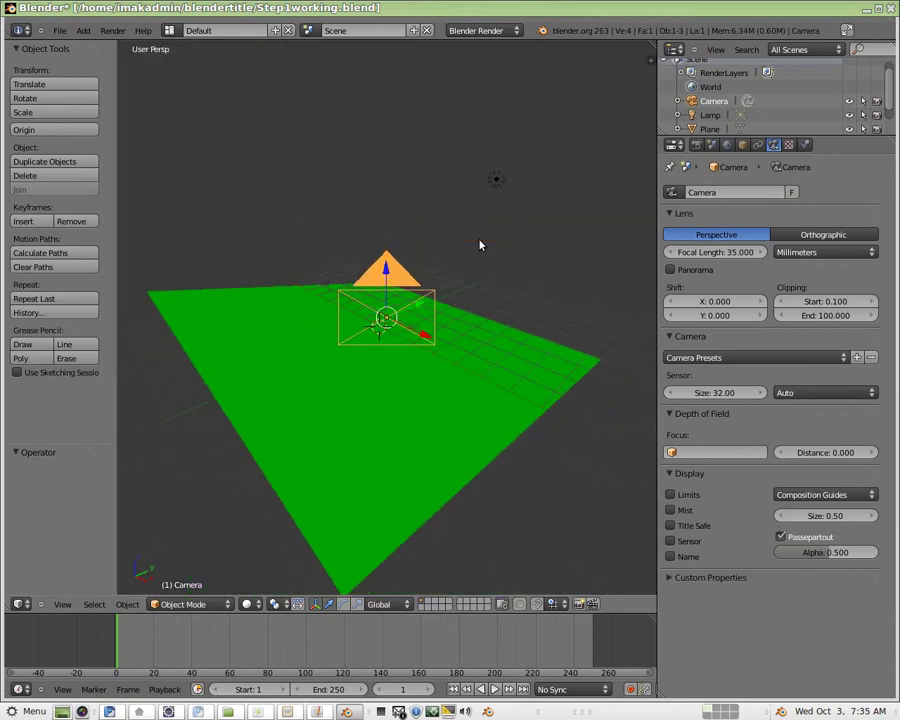
# Step: Reposition the camera from its own view so that one side edge of the green plane crosses the frame's lower corner
pyautogui.press('KP_0')
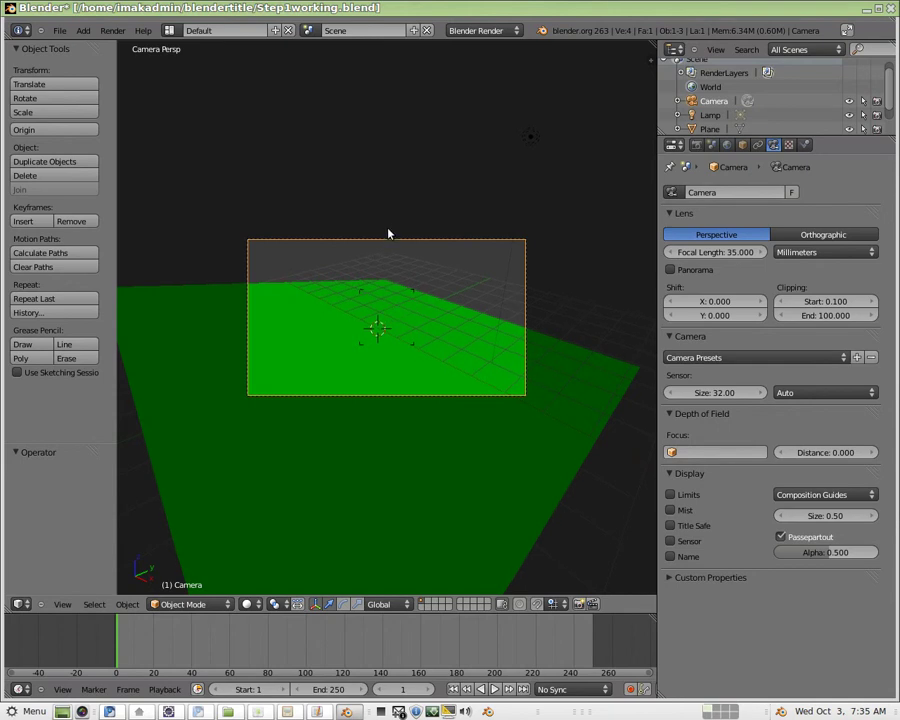
pyautogui.press('g')
pyautogui.click(409, 637)
pyautogui.press('g')
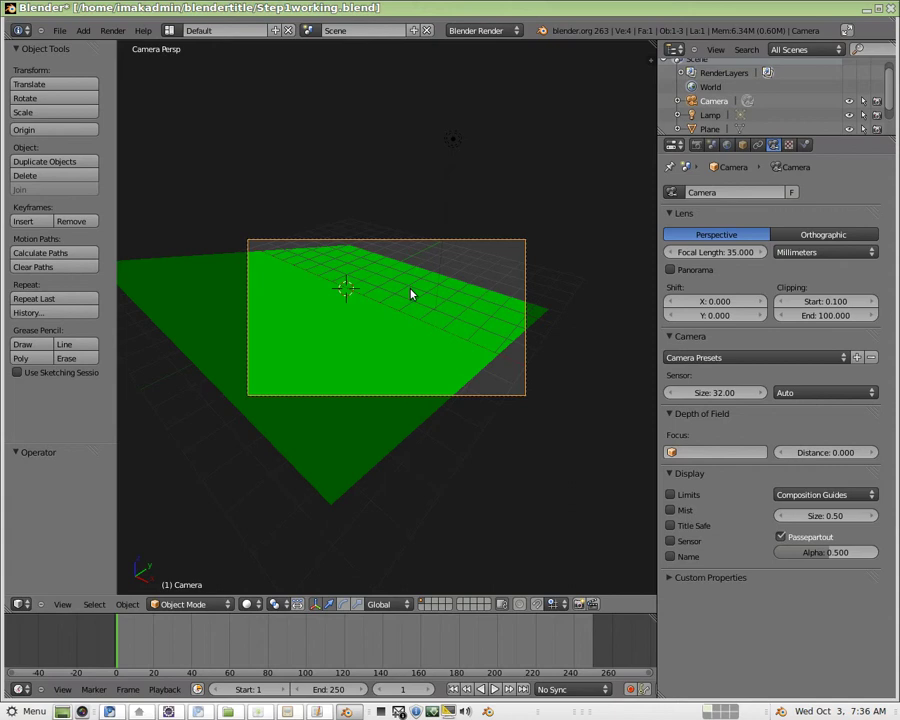
# Step: Select the camera instead of the plane and set its X and Y location to 0
pyautogui.rightClick(396, 438)
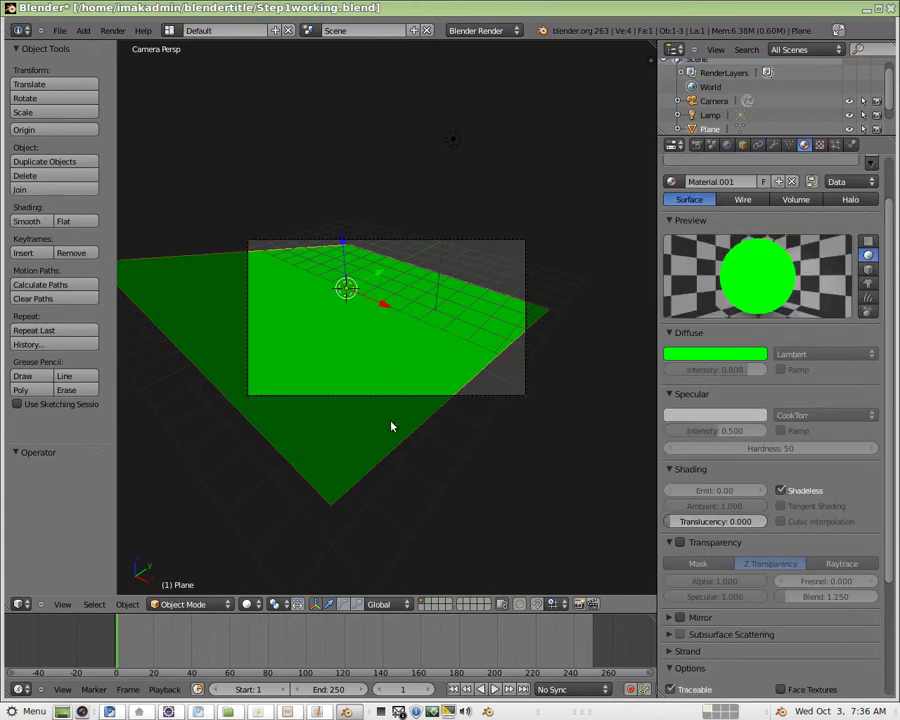
pyautogui.rightClick(493, 243)
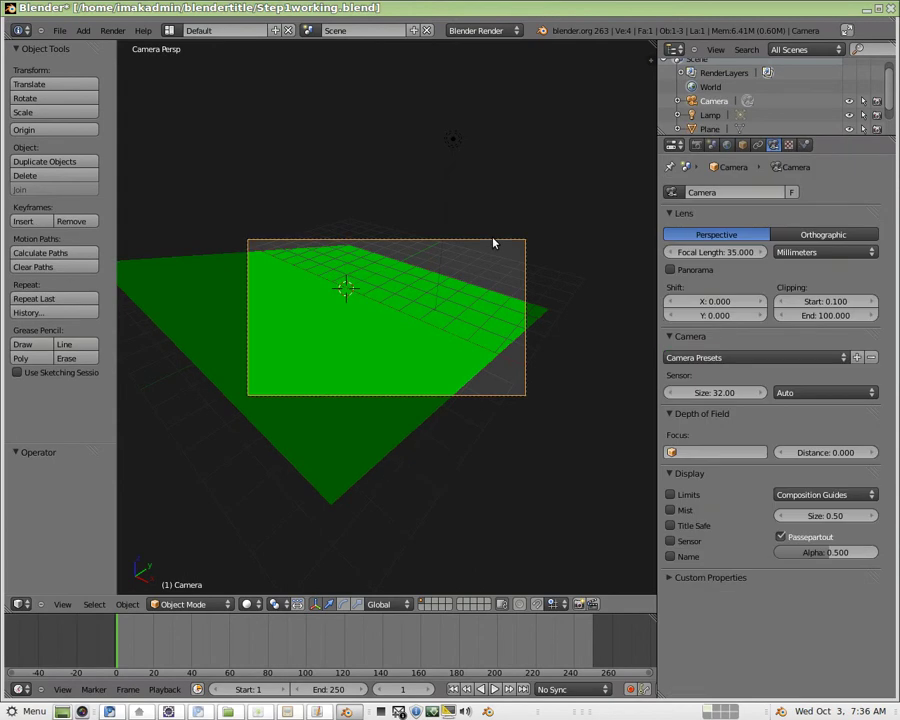
pyautogui.press('n')
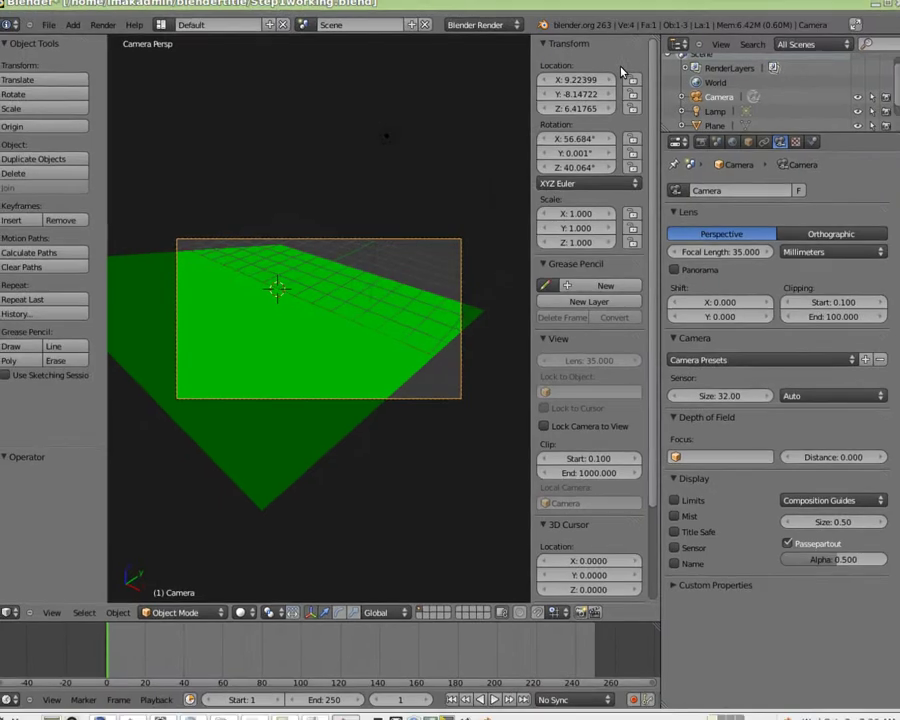
pyautogui.click(572, 86)
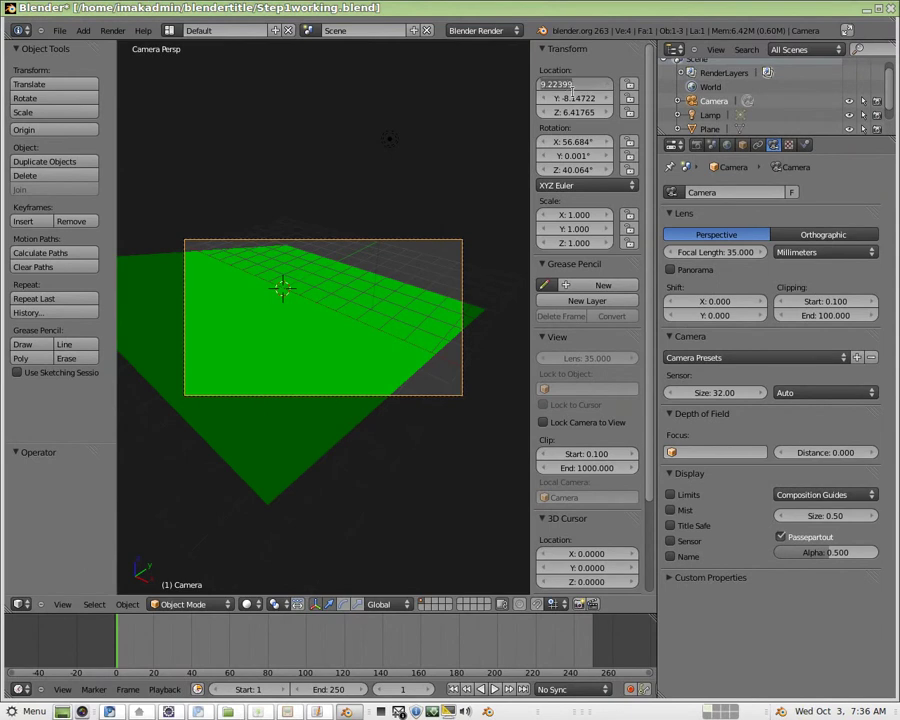
pyautogui.write('0')
pyautogui.press('Return')
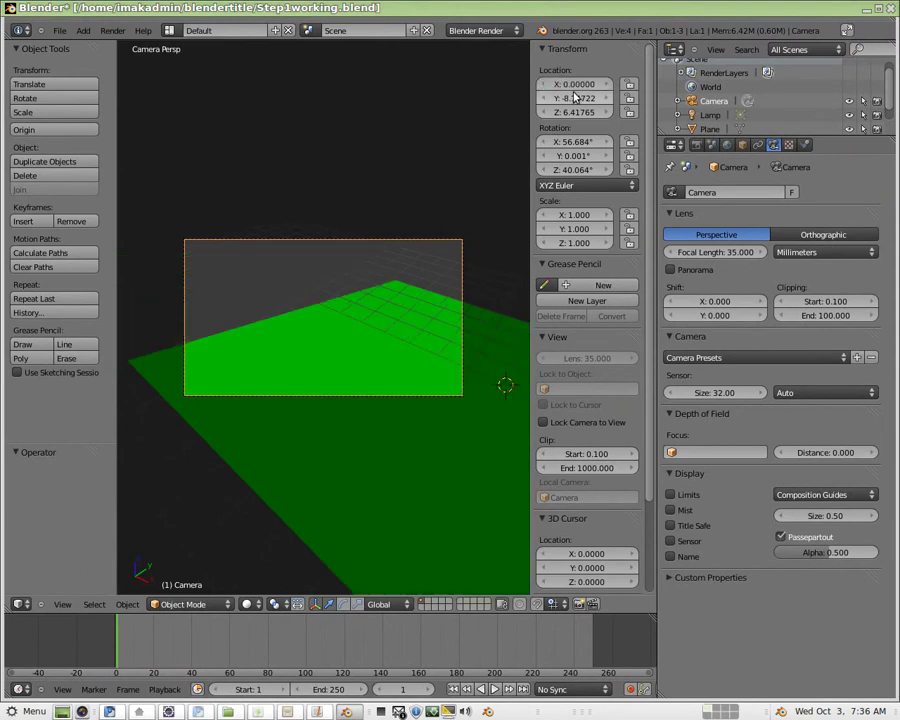
pyautogui.click(573, 97)
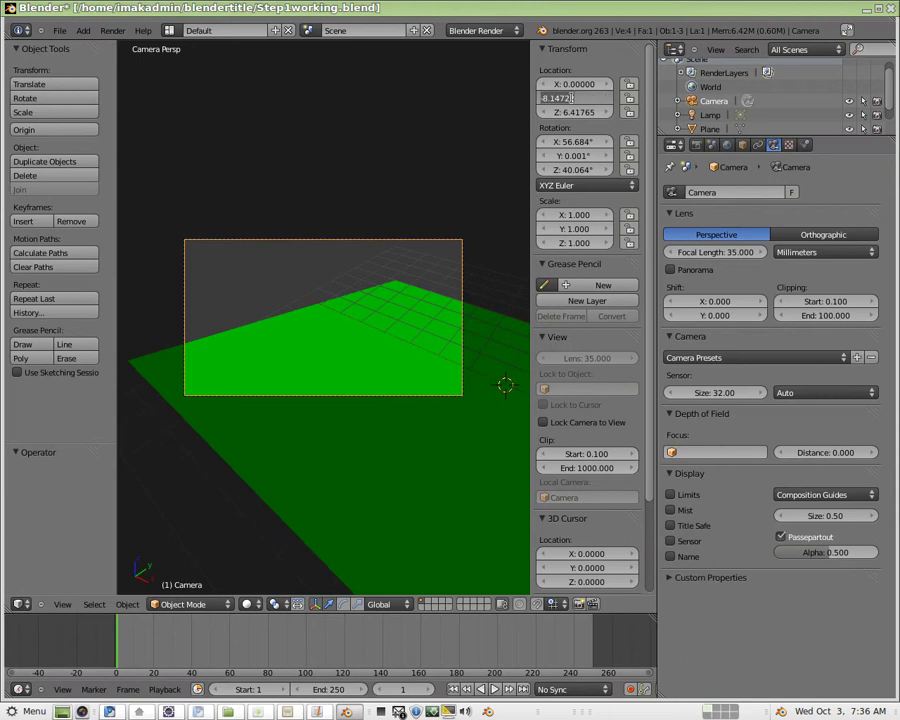
pyautogui.write('0')
pyautogui.press('Return')
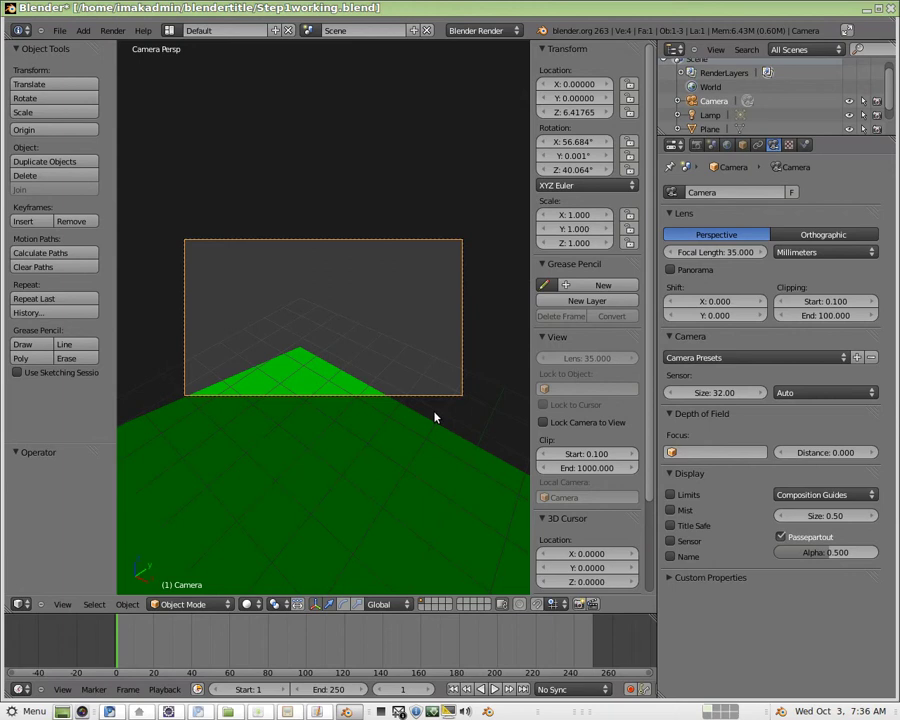
pyautogui.press('n')
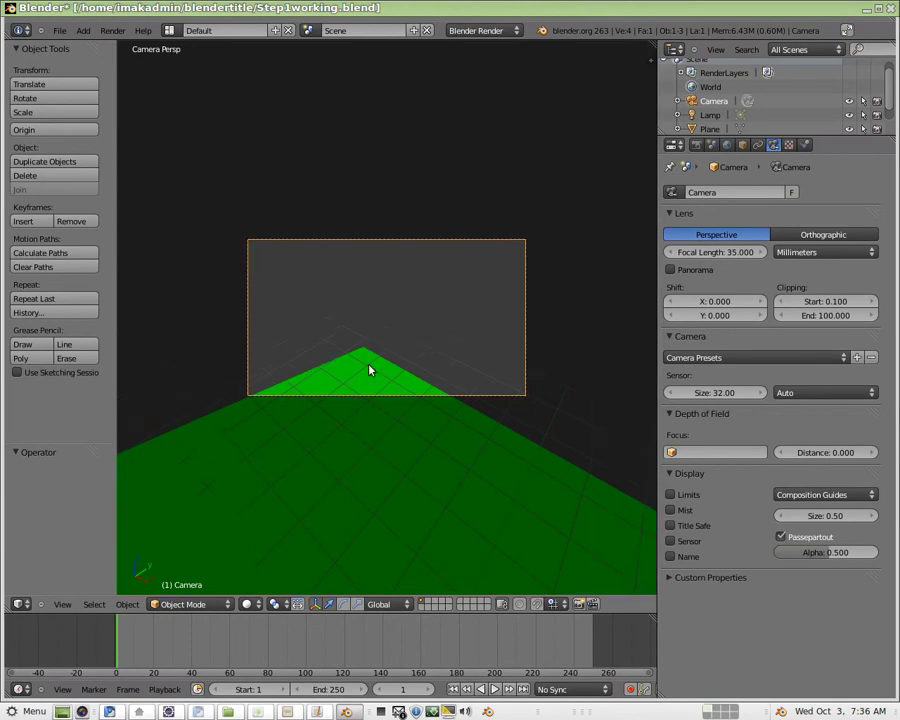
# Step: Tilt the camera by about -56.7° with a trackball rotation so it points straight down at the green plane
pyautogui.press('KP_0')
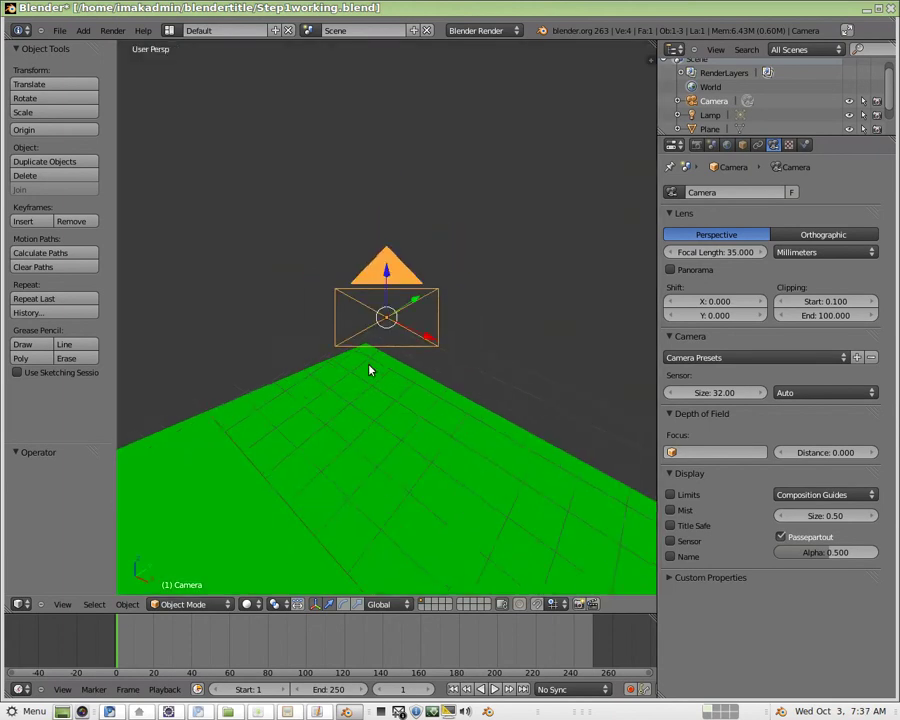
pyautogui.moveTo(532, 342); pyautogui.dragTo(475, 378, button='middle')
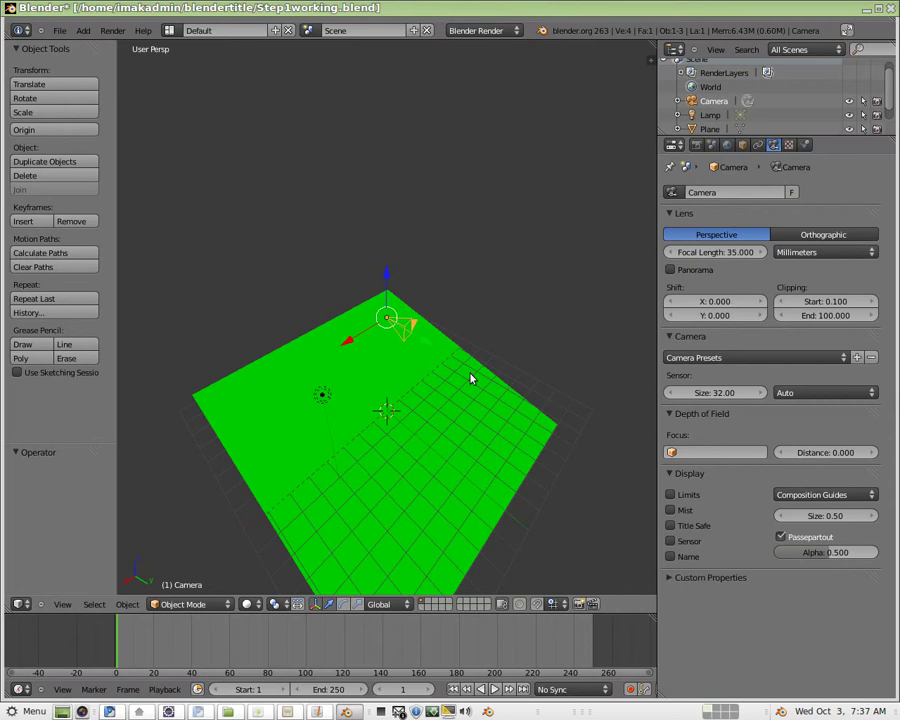
pyautogui.press('KP_0')
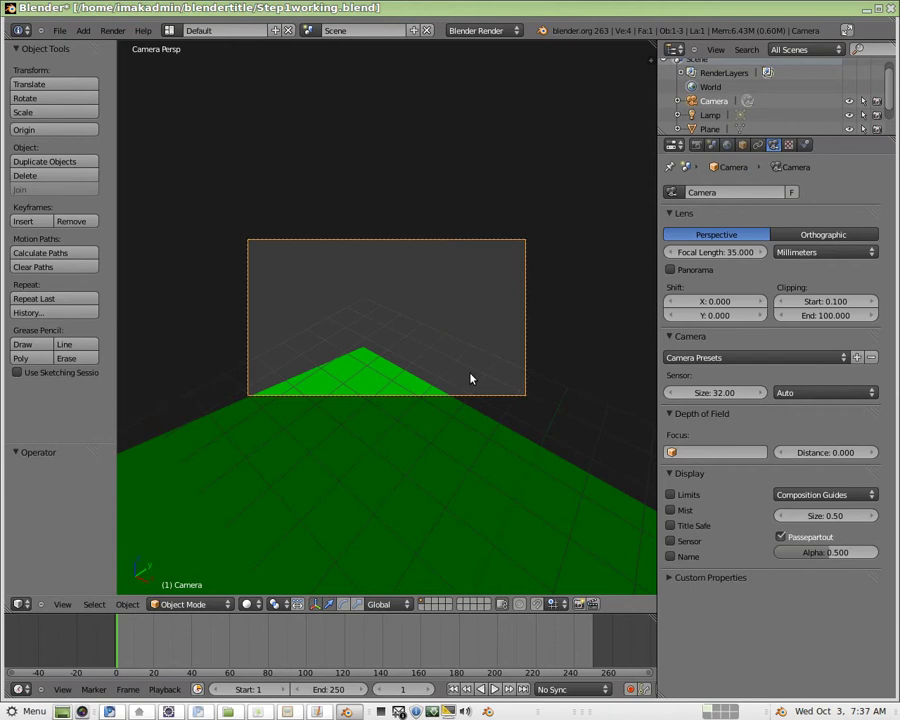
pyautogui.press('r')
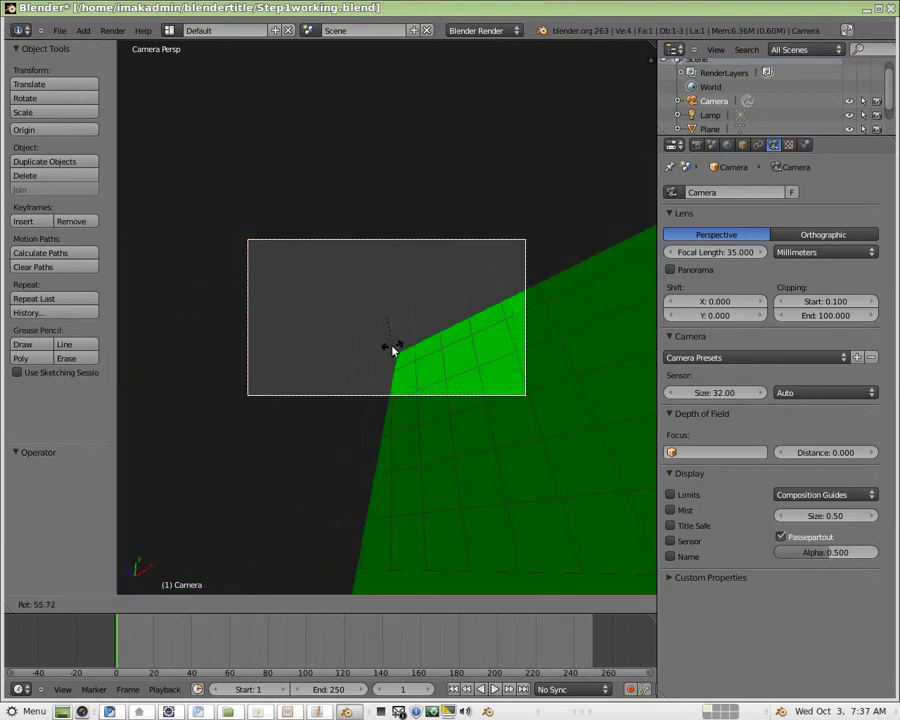
pyautogui.press('Escape')
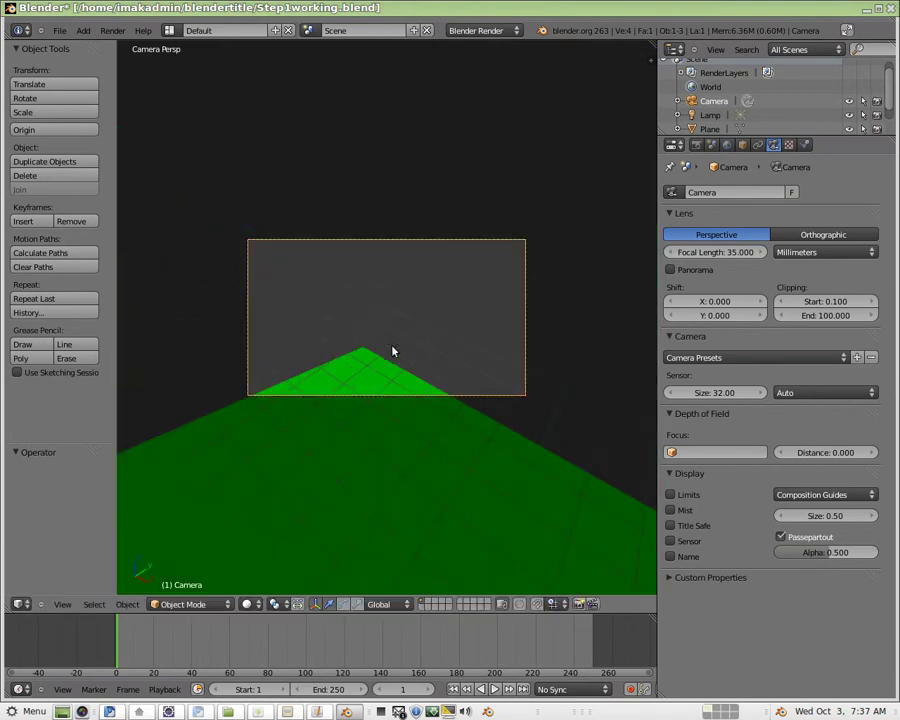
pyautogui.press('r')
pyautogui.press('r')
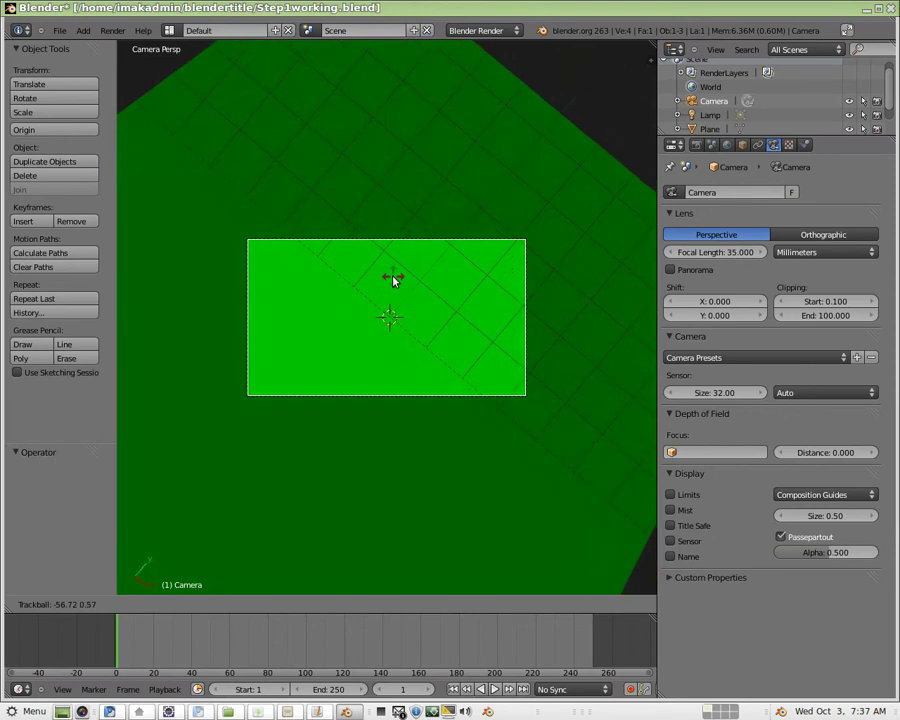
pyautogui.click(393, 280)
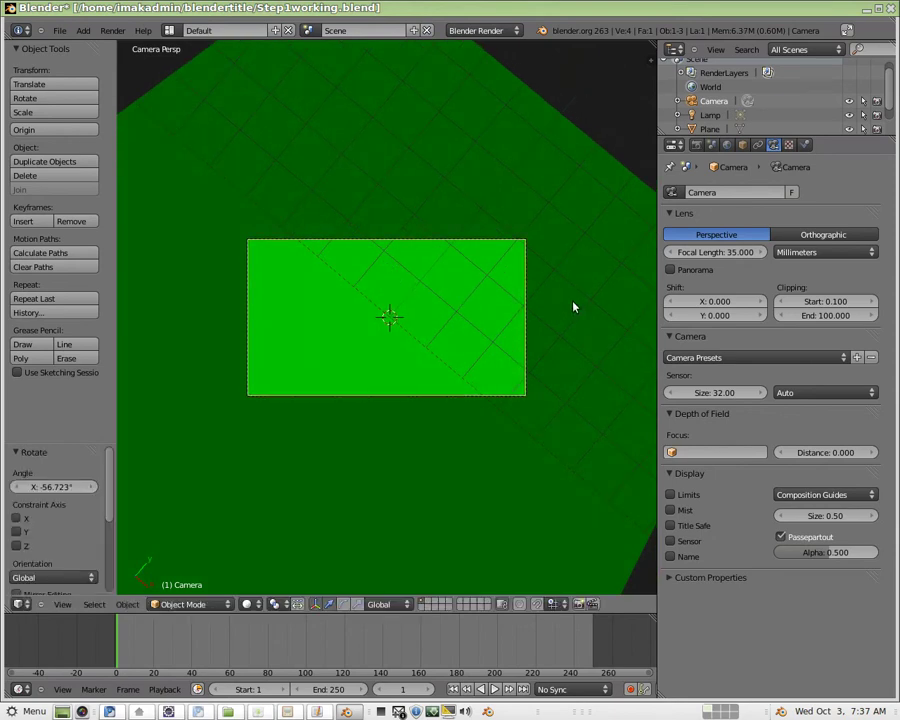
# Step: Rotate the camera by about -139.5° in its view plane to square the grid with the frame, and check its transform values
pyautogui.press('r')
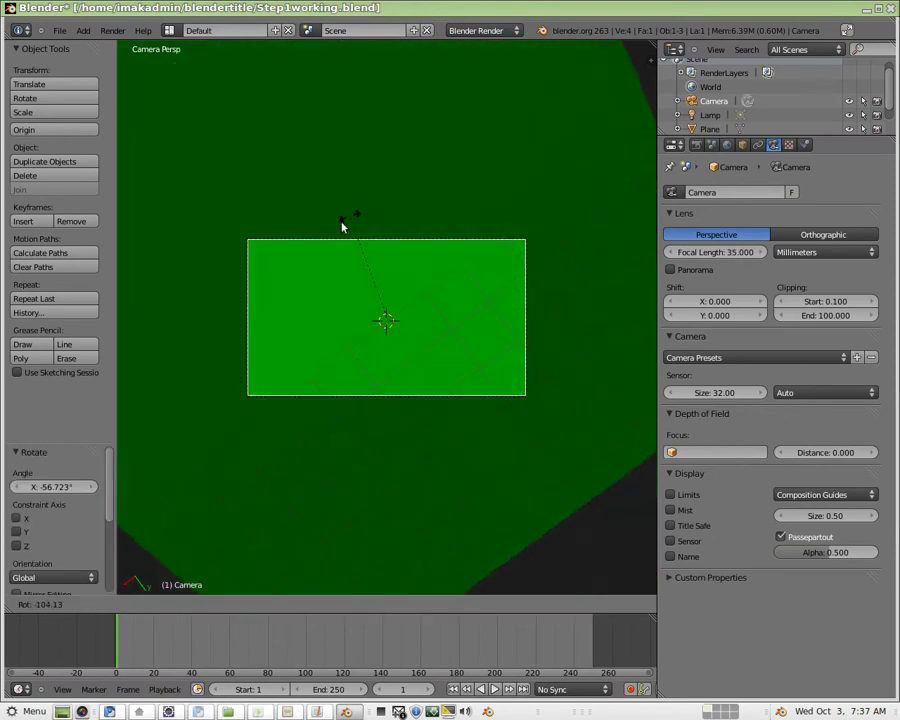
pyautogui.click(315, 272)
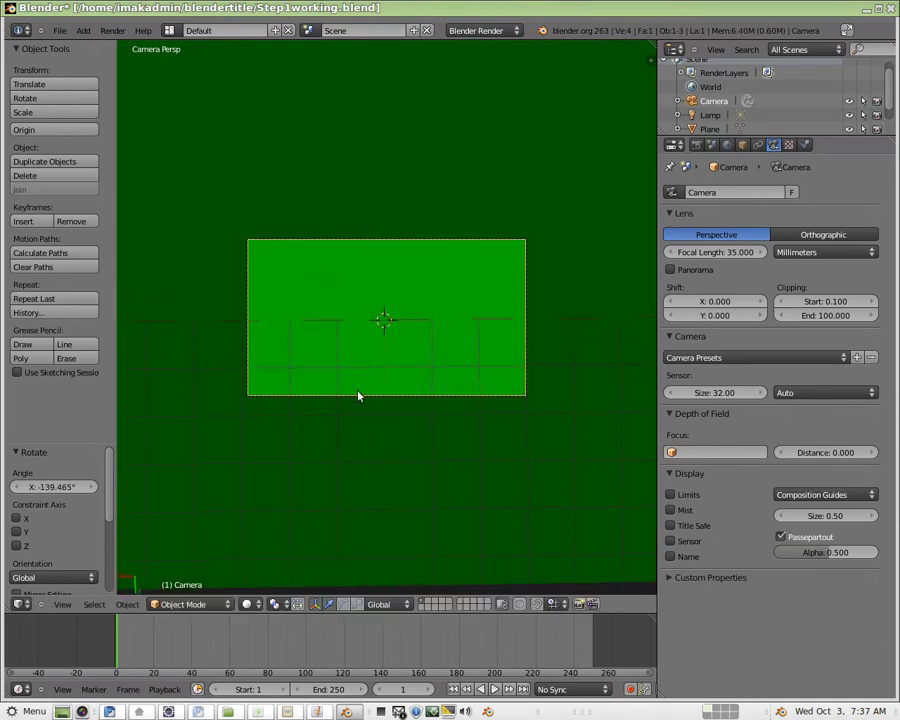
pyautogui.moveTo(418, 534); pyautogui.dragTo(408, 476, button='middle')
pyautogui.scroll(-3, 405, 477)
pyautogui.scroll(-3, 406, 477)
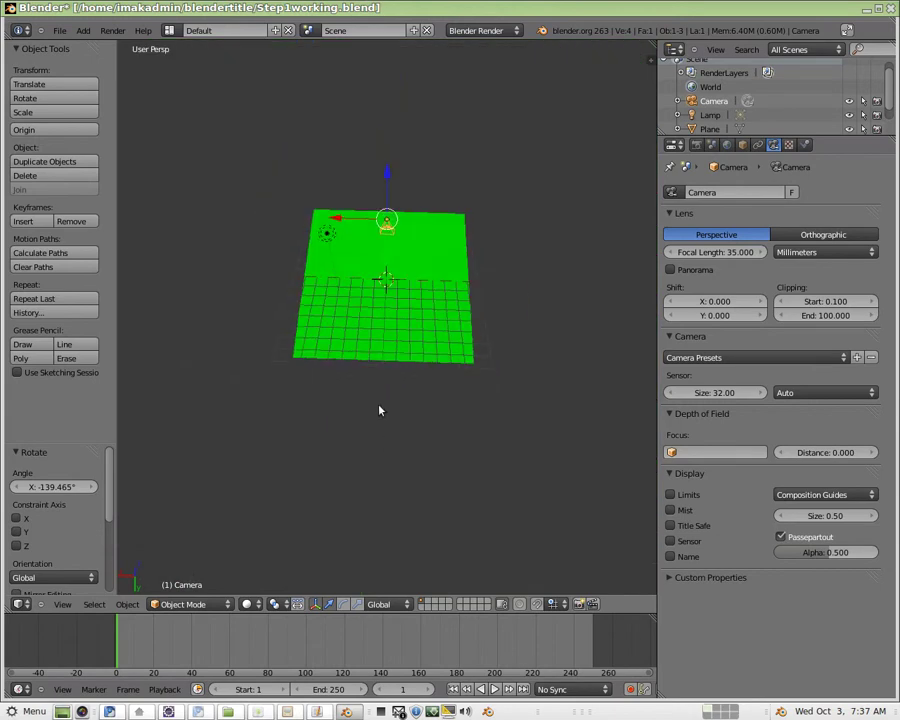
pyautogui.moveTo(380, 410)
pyautogui.mouseDown(button='middle')
pyautogui.moveTo(380, 386)
pyautogui.moveTo(384, 401)
pyautogui.mouseUp(button='middle')
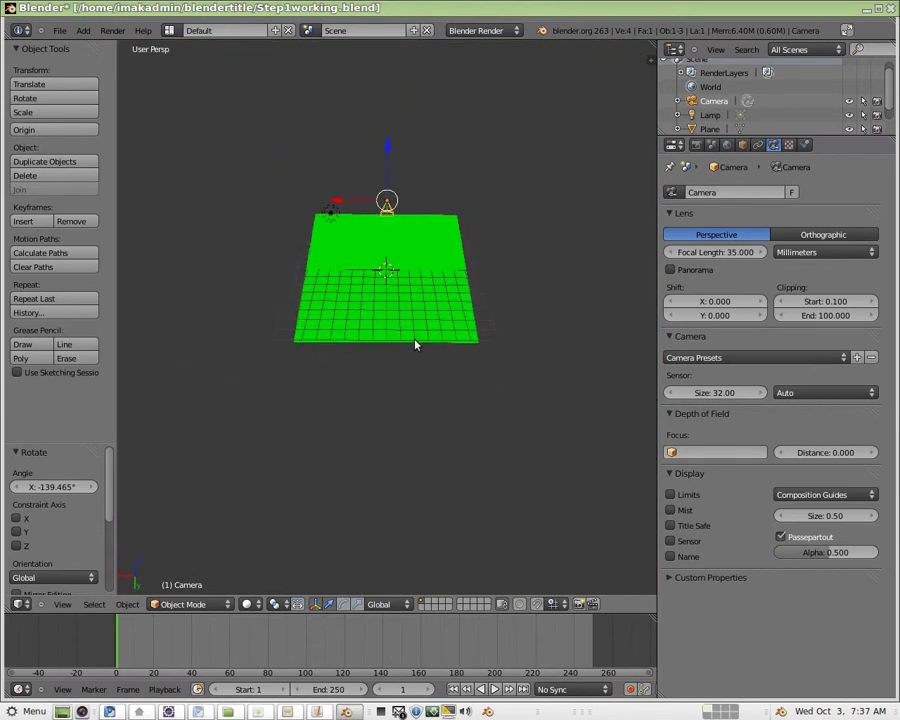
pyautogui.press('KP_0')
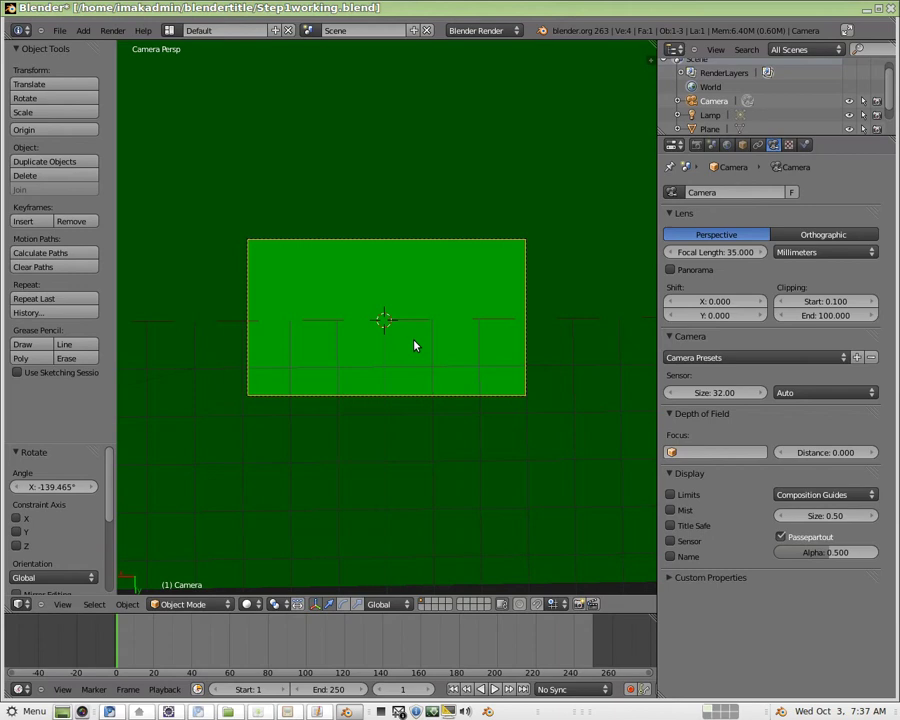
pyautogui.press('n')
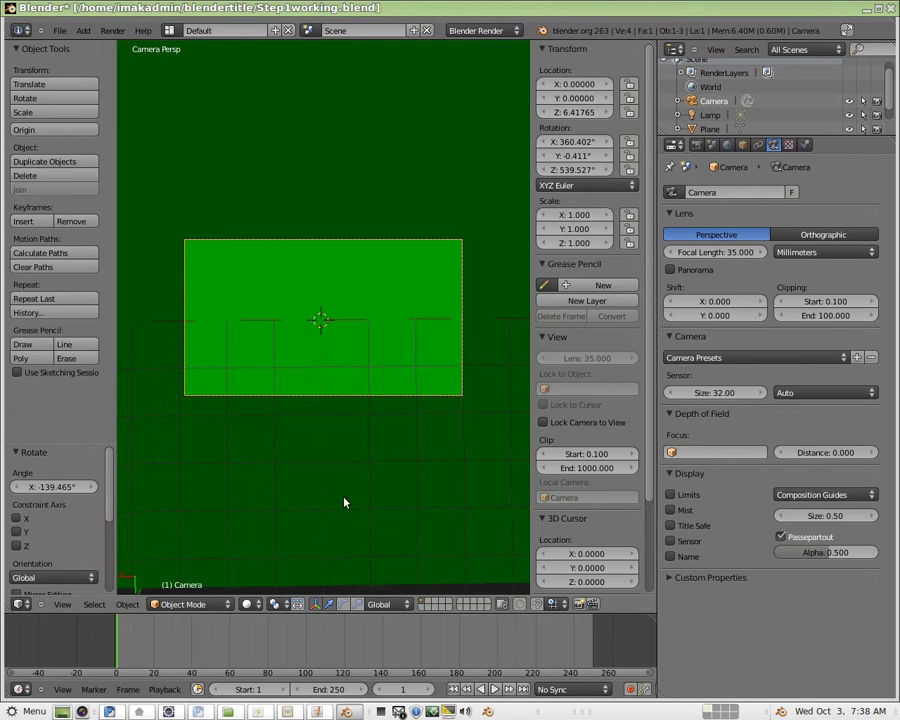
pyautogui.press('n')
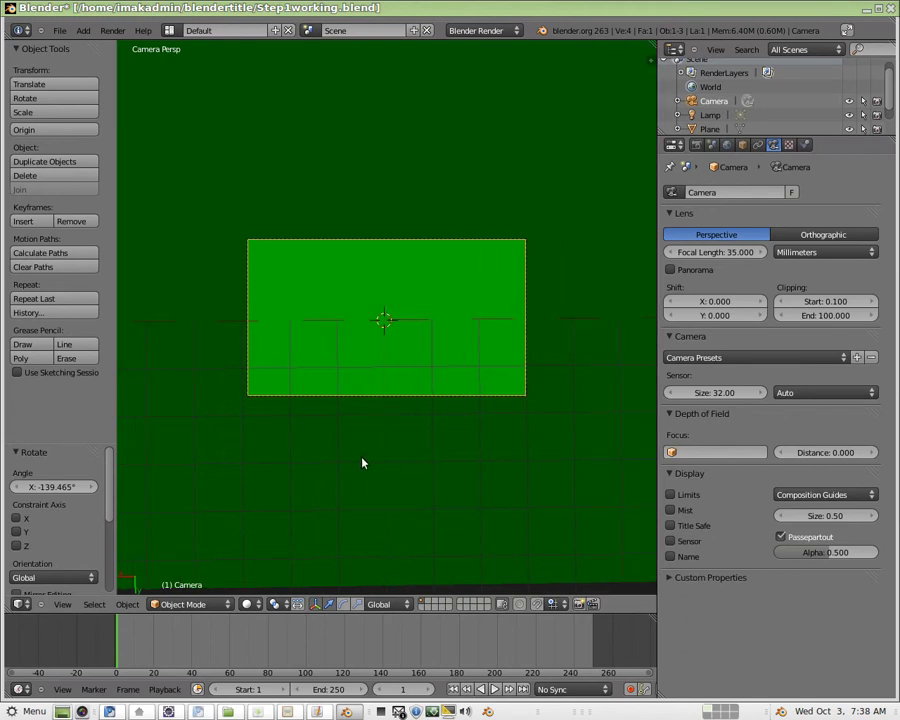
# Step: Raise the camera by about 1.6 units along the Z axis and check the framing of the plane
pyautogui.press('KP_0')
pyautogui.moveTo(400, 472); pyautogui.dragTo(374, 282, button='middle')
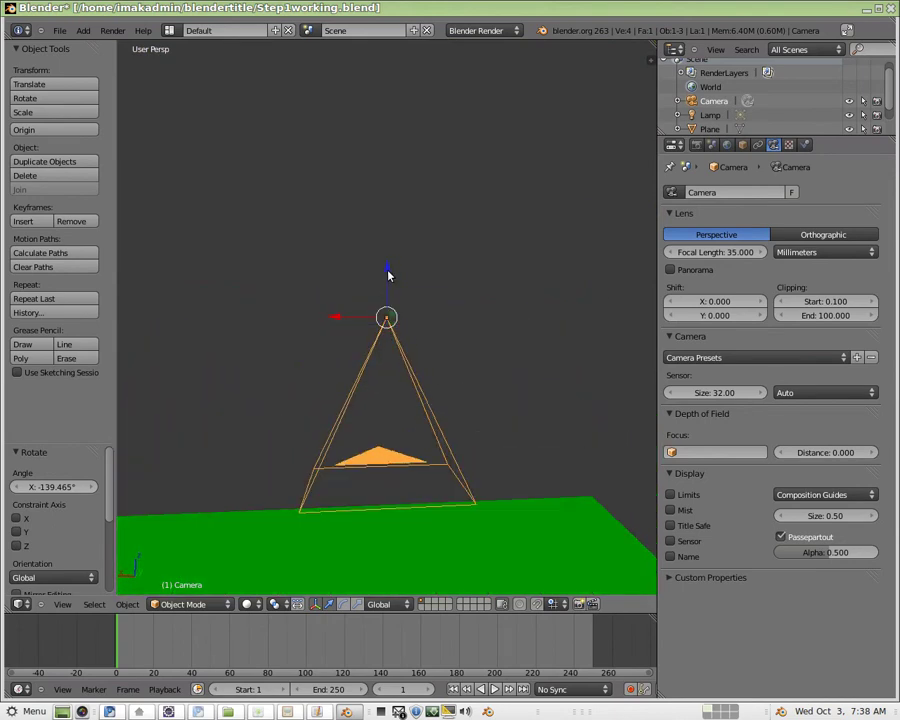
pyautogui.press('g')
pyautogui.press('z')
pyautogui.click(396, 50)
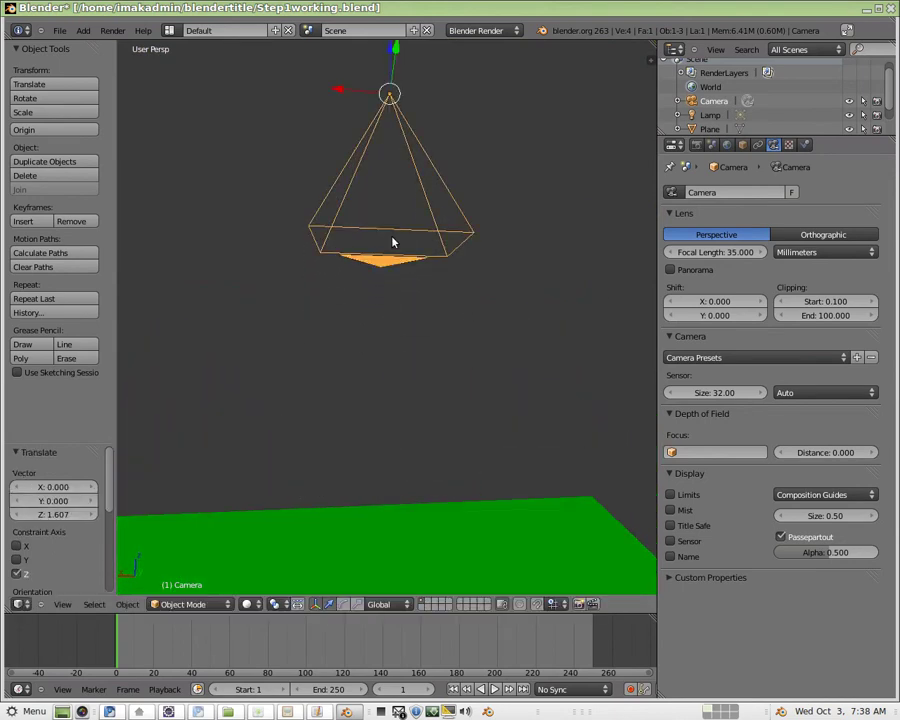
pyautogui.press('KP_0')
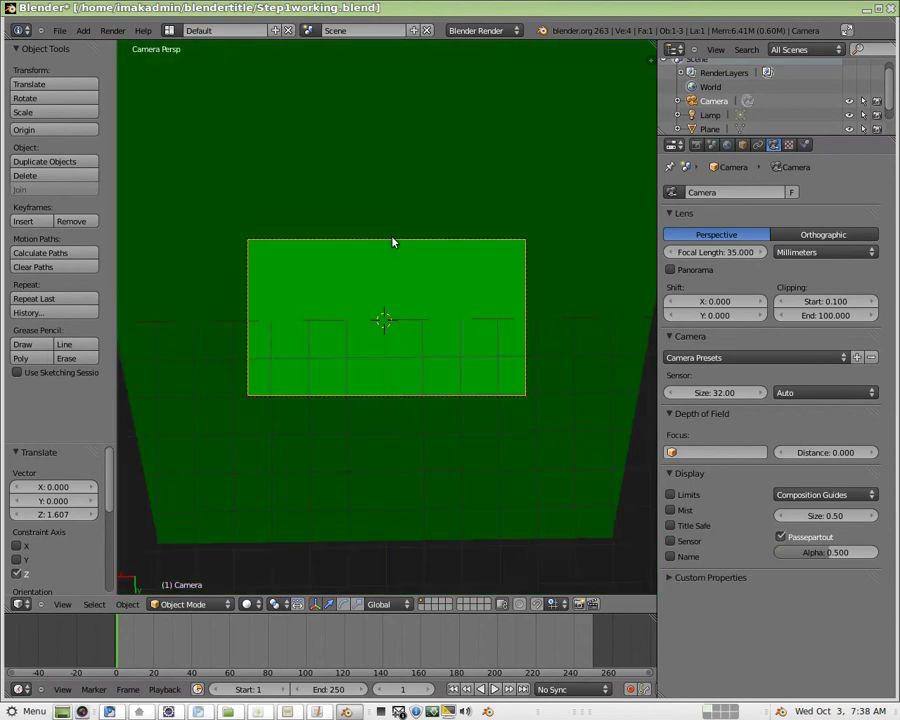
pyautogui.press('KP_0')
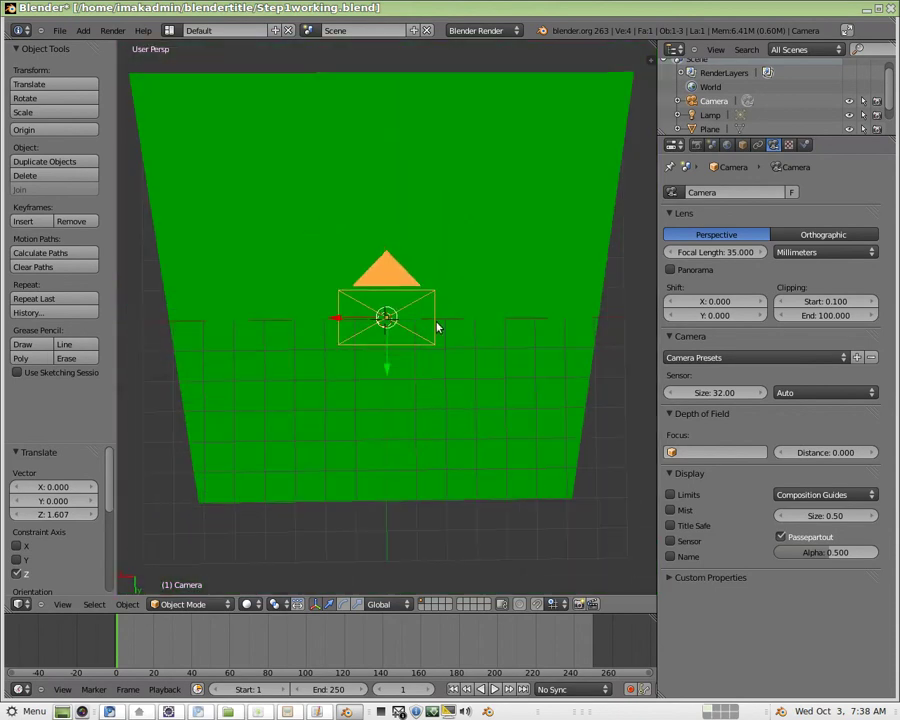
# Step: Pull the camera back from the plane in camera view so that its frame covers more of the green surface
pyautogui.press('KP_0')
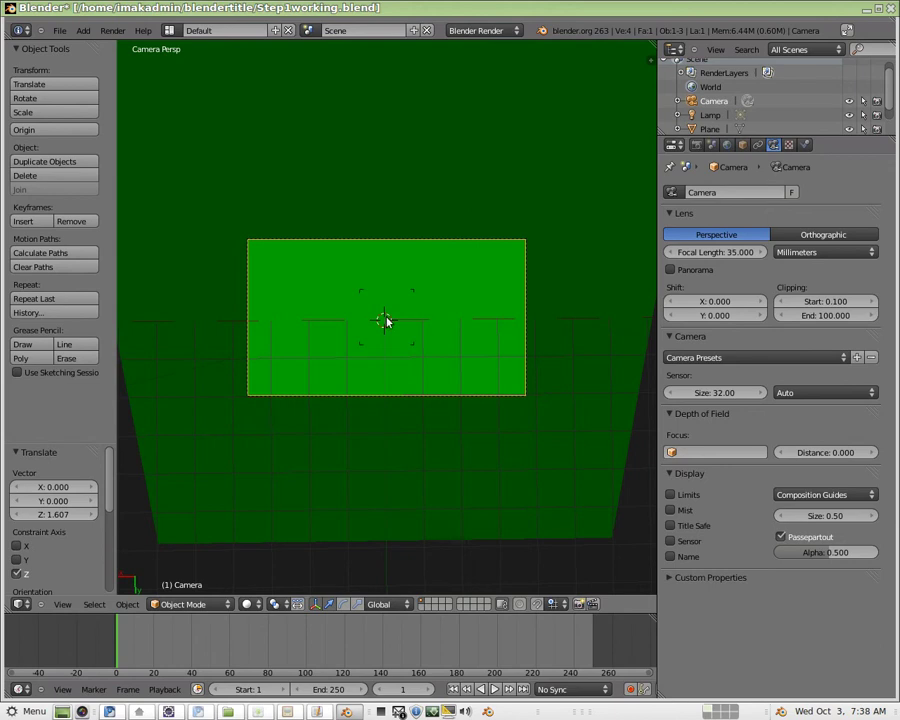
pyautogui.scroll(-2, 386, 321)
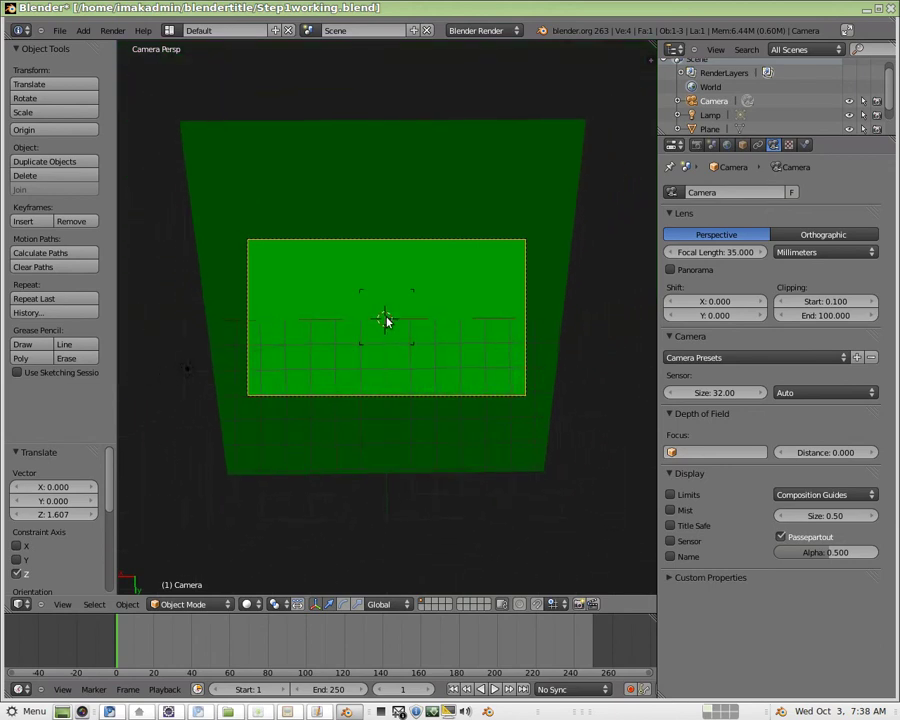
pyautogui.scroll(2, 386, 321)
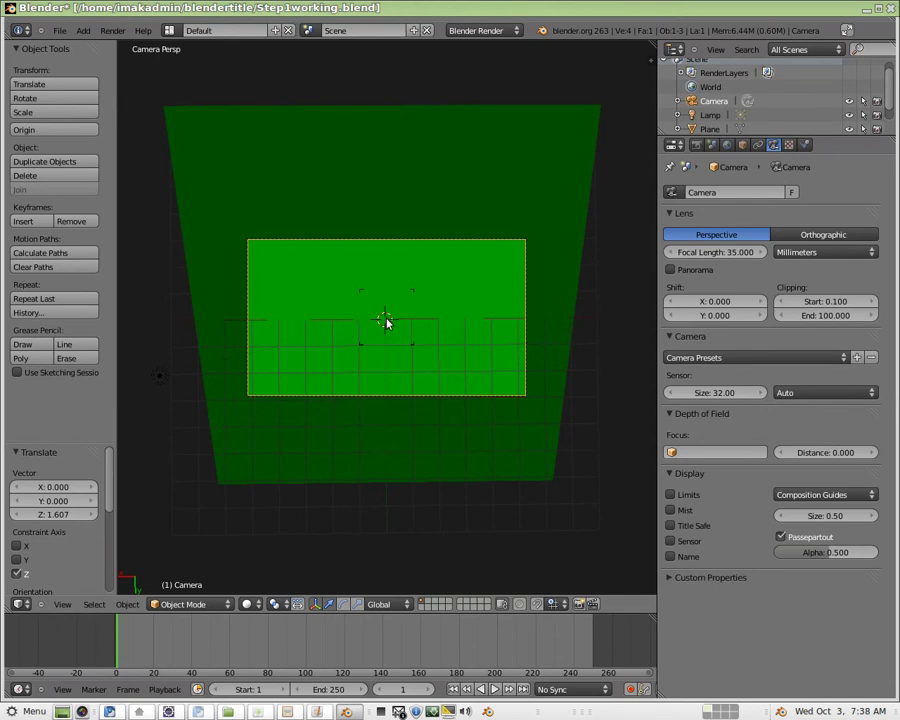